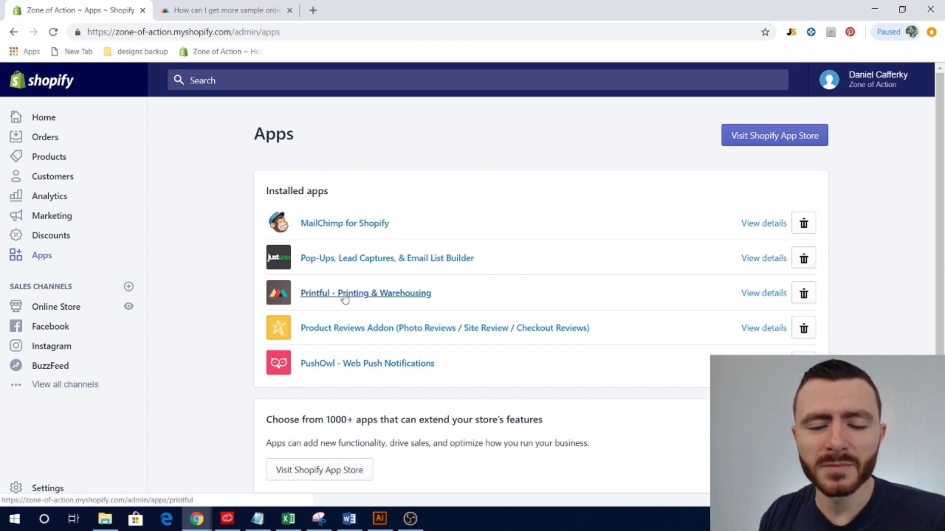
- Launch the installed 'Printful - Printing & Warehousing' app from the Shopify Apps page
{"action": "left_click", "coordinate": [344, 294]}
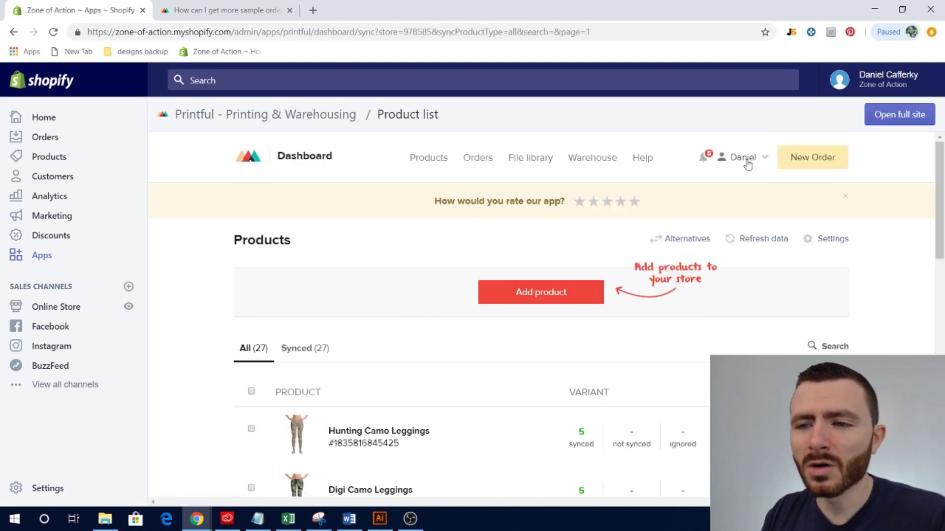
- Use the New Order button in the Printful dashboard to bring up the order-type choices
{"action": "left_click", "coordinate": [814, 167]}
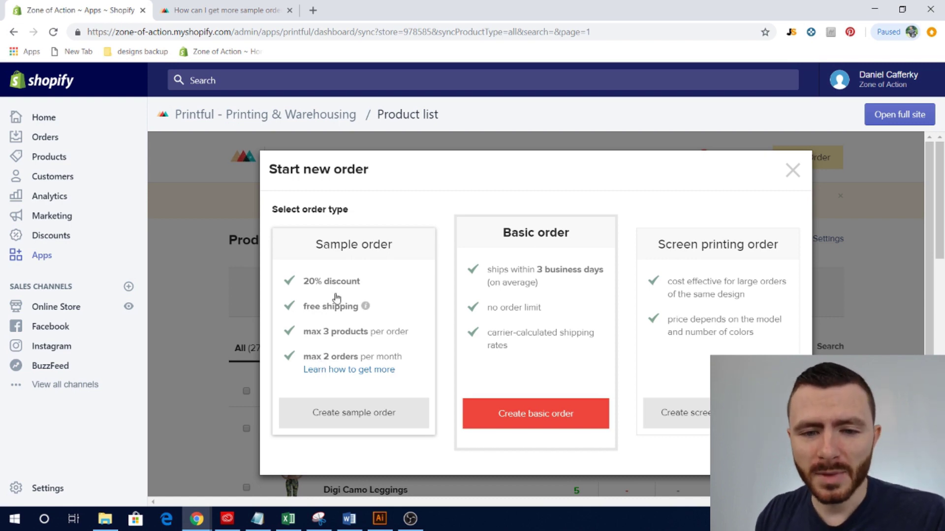
- Create a sample order at 20% discount and scroll down to the colour swatch section
{"action": "left_click", "coordinate": [353, 426]}
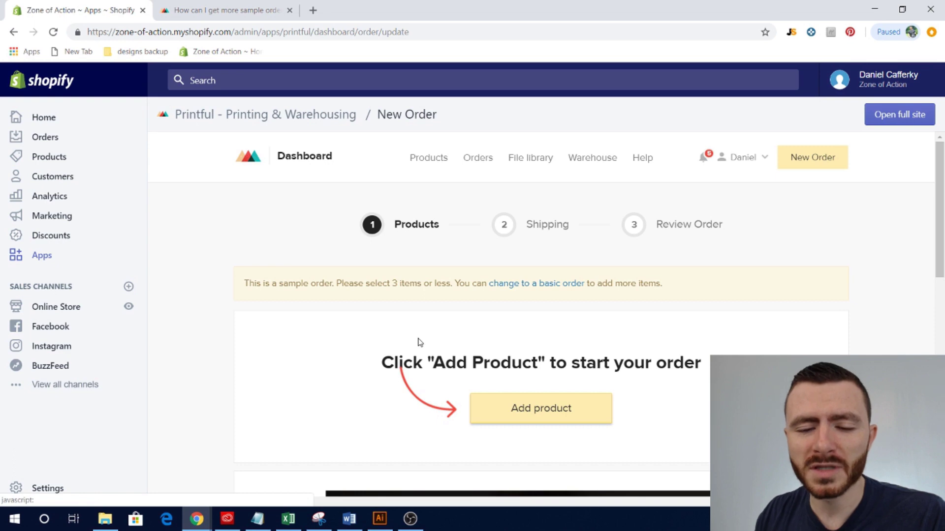
{"action": "scroll", "coordinate": [433, 366], "scroll_direction": "down", "scroll_amount": 1}
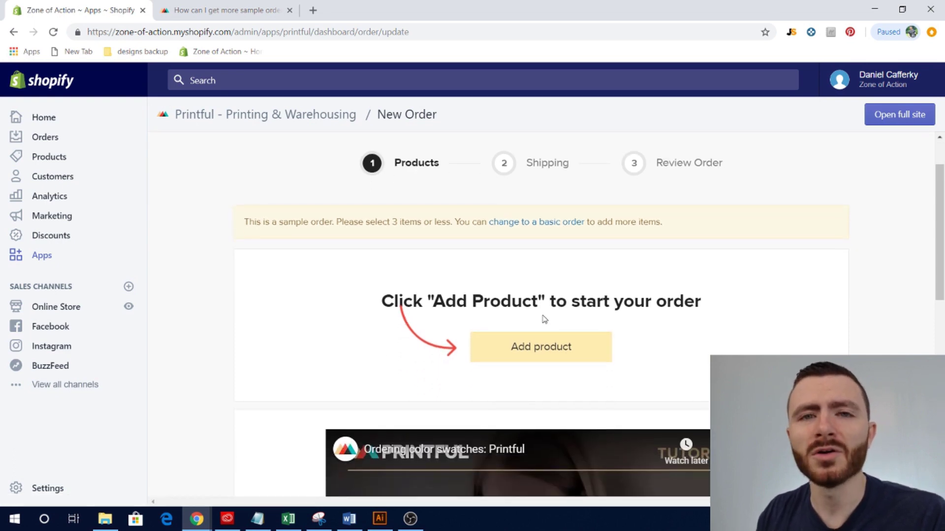
{"action": "scroll", "coordinate": [399, 349], "scroll_direction": "down", "scroll_amount": 1}
{"action": "scroll", "coordinate": [398, 349], "scroll_direction": "down", "scroll_amount": 3}
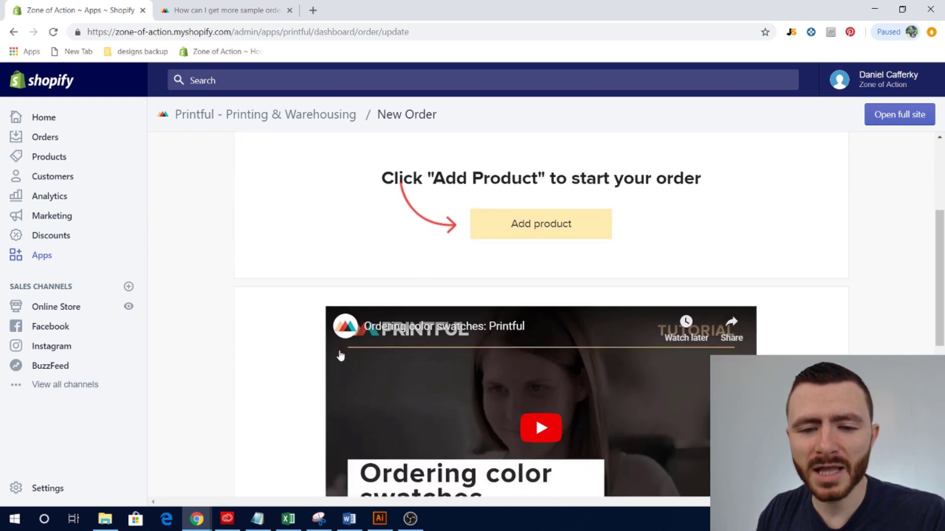
{"action": "scroll", "coordinate": [340, 354], "scroll_direction": "down", "scroll_amount": 1}
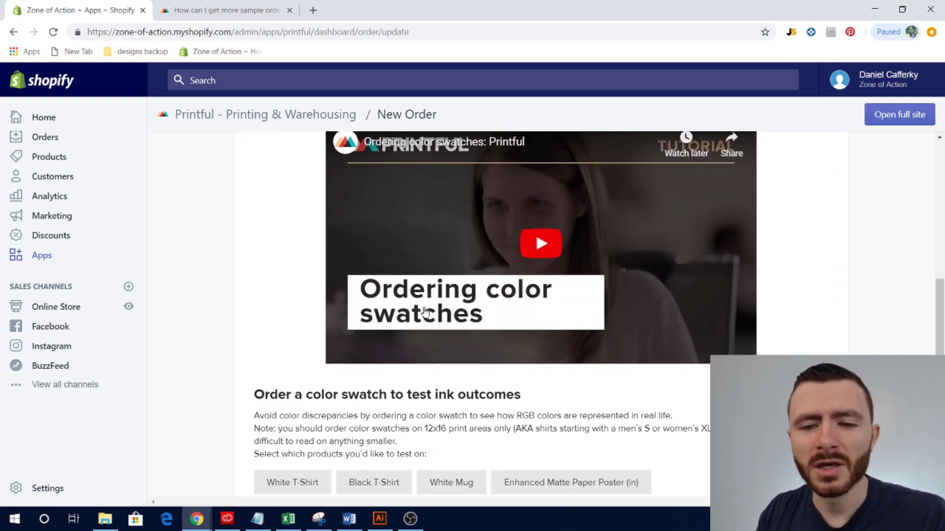
{"action": "scroll", "coordinate": [311, 322], "scroll_direction": "down", "scroll_amount": 1}
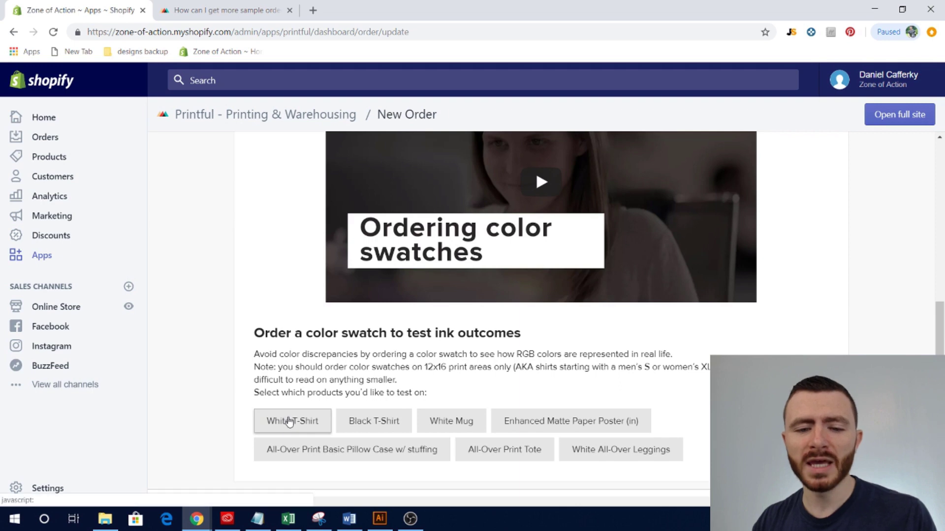
{"action": "scroll", "coordinate": [292, 427], "scroll_direction": "down", "scroll_amount": 1}
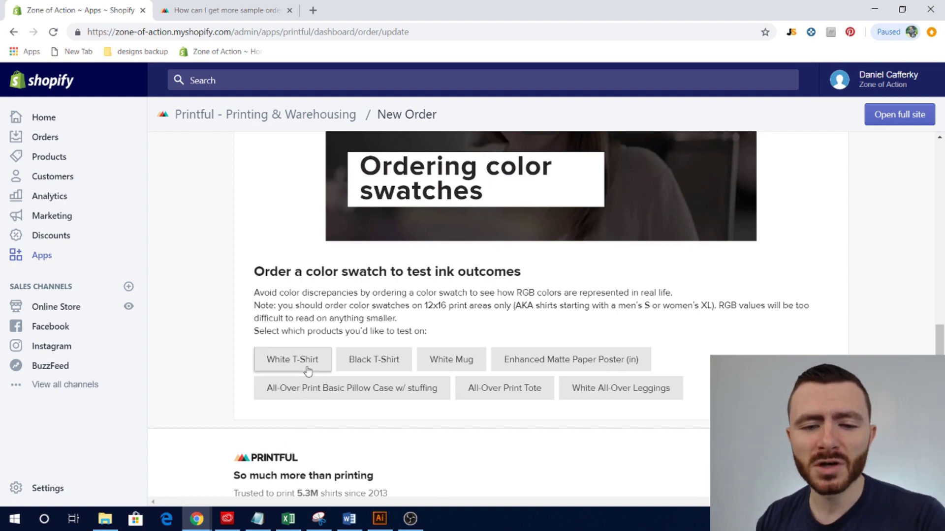
{"action": "left_click", "coordinate": [284, 358]}
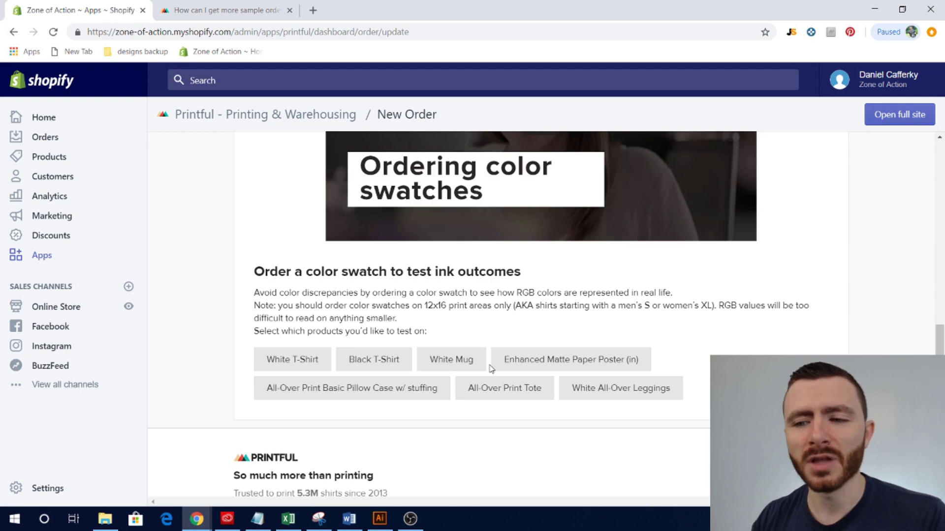
- Add a product by picking the Baseball Shooter Trucker Hat with its Default Title variant
{"action": "scroll", "coordinate": [490, 374], "scroll_direction": "up", "scroll_amount": 2}
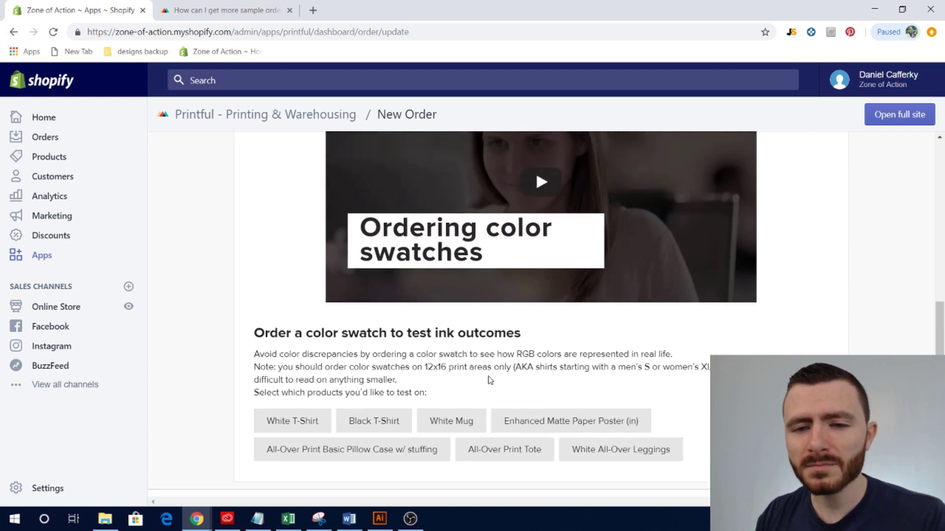
{"action": "scroll", "coordinate": [489, 379], "scroll_direction": "up", "scroll_amount": 2}
{"action": "scroll", "coordinate": [467, 436], "scroll_direction": "up", "scroll_amount": 1}
{"action": "scroll", "coordinate": [467, 436], "scroll_direction": "up", "scroll_amount": 5}
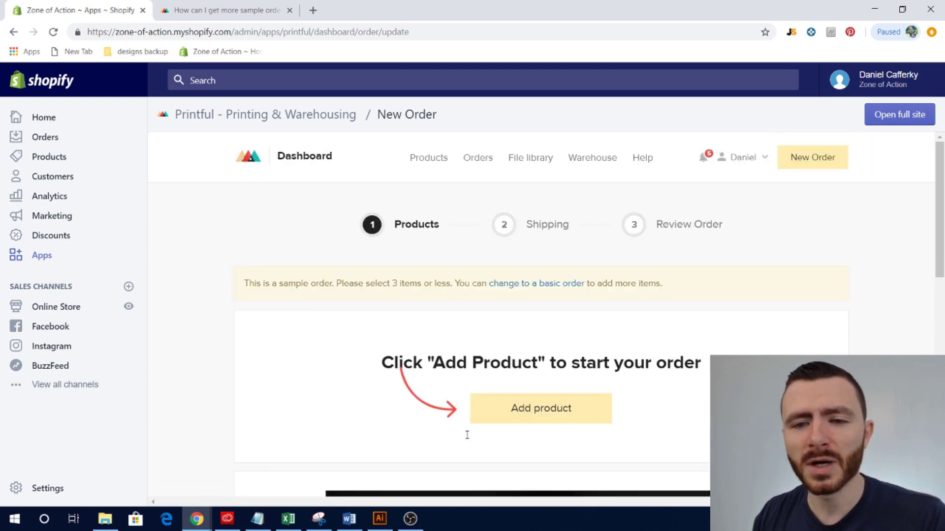
{"action": "scroll", "coordinate": [492, 345], "scroll_direction": "down", "scroll_amount": 2}
{"action": "left_click", "coordinate": [513, 302]}
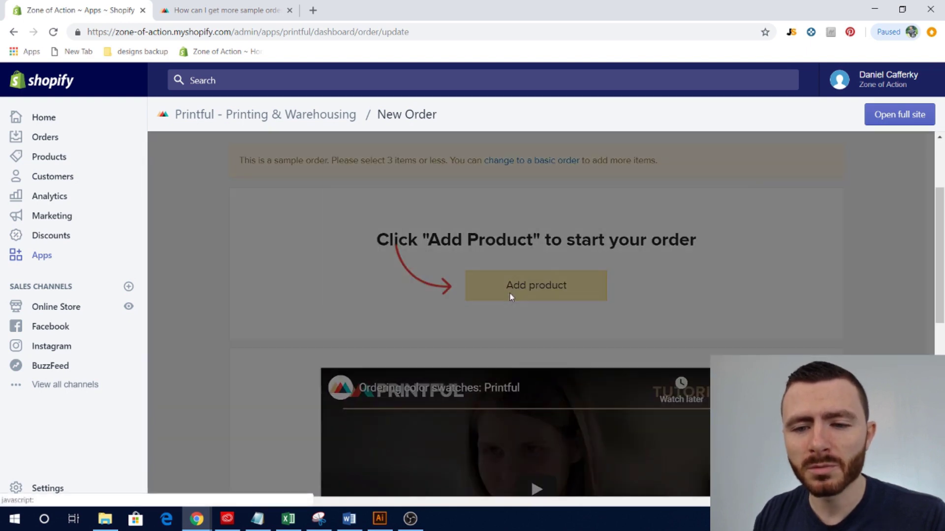
{"action": "scroll", "coordinate": [532, 342], "scroll_direction": "down", "scroll_amount": 8}
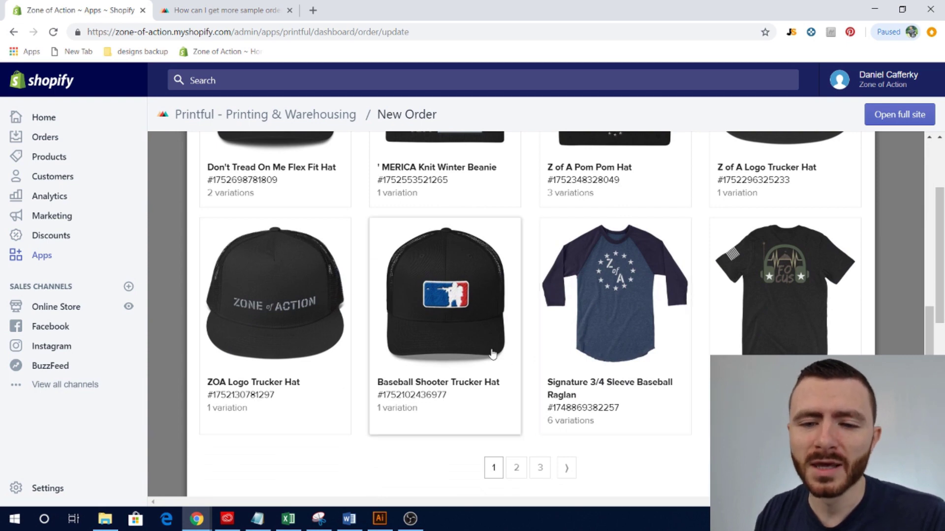
{"action": "left_click", "coordinate": [463, 335]}
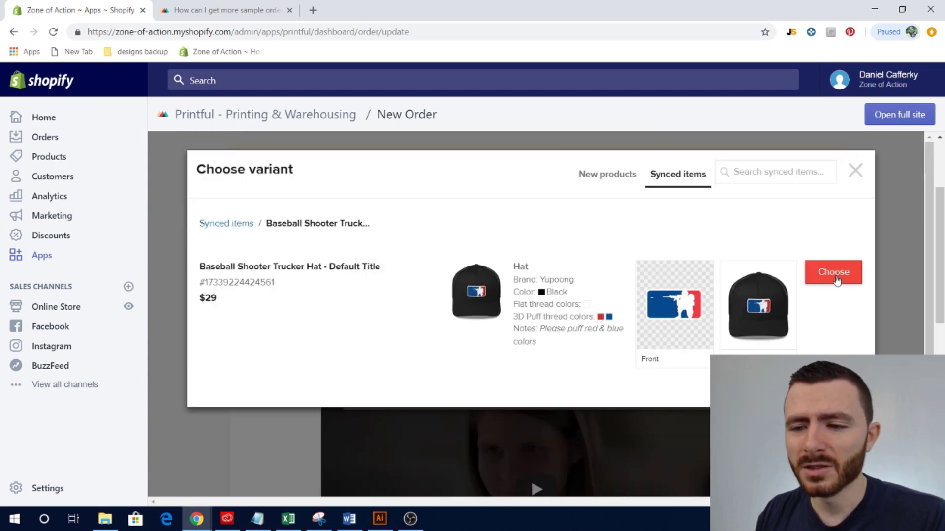
{"action": "left_click", "coordinate": [837, 277]}
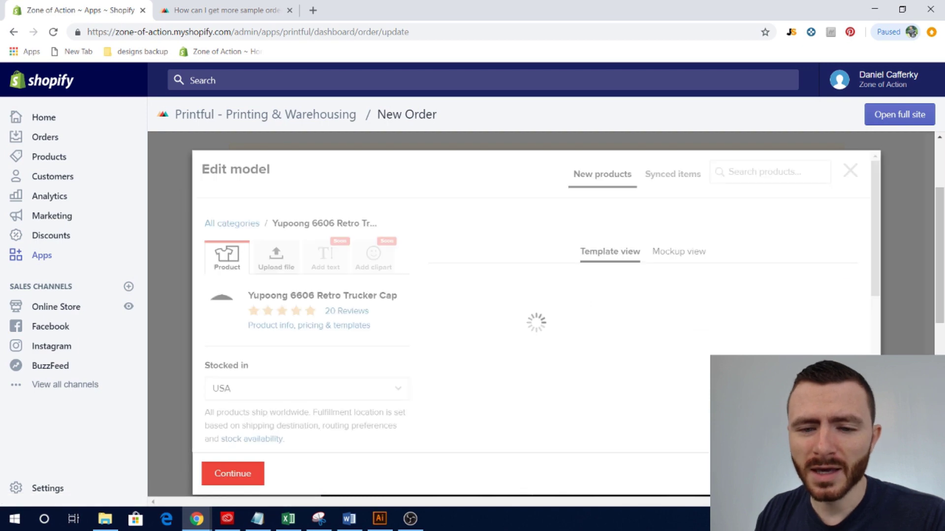
- Review the cap's colour and embroidery options, then add the black hat to the order at $15.50
{"action": "scroll", "coordinate": [687, 380], "scroll_direction": "down", "scroll_amount": 1}
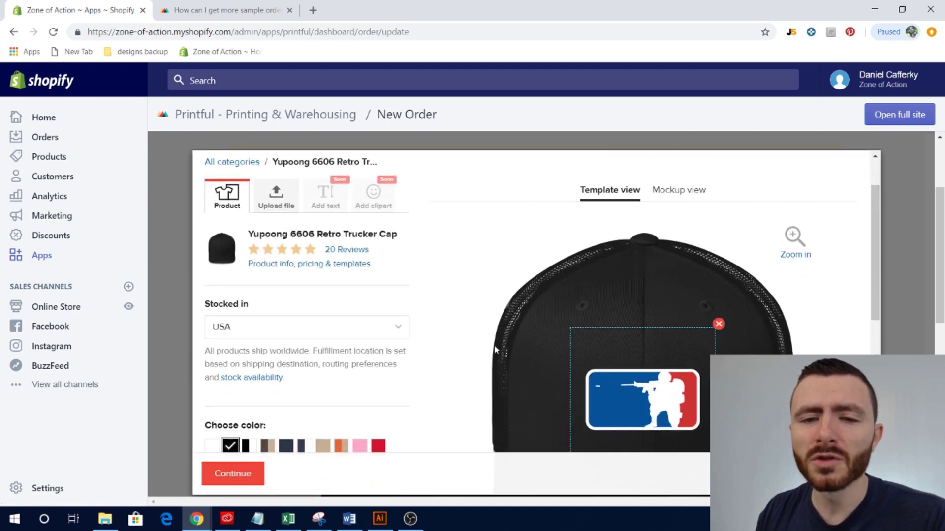
{"action": "scroll", "coordinate": [500, 353], "scroll_direction": "up", "scroll_amount": 1}
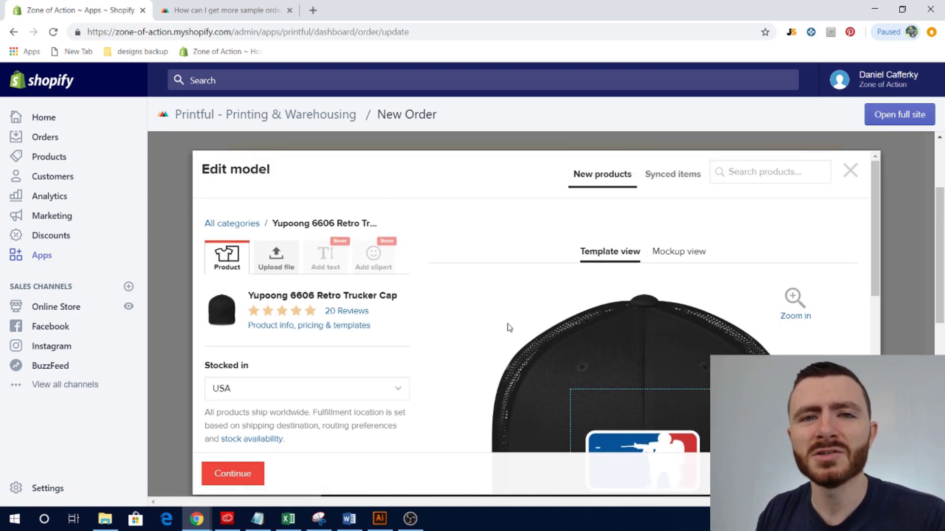
{"action": "scroll", "coordinate": [482, 327], "scroll_direction": "down", "scroll_amount": 3}
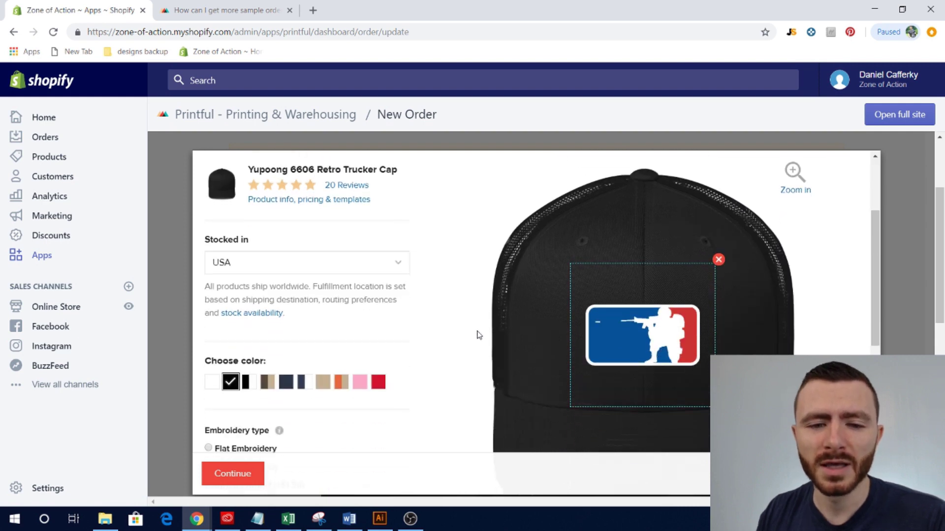
{"action": "scroll", "coordinate": [457, 337], "scroll_direction": "up", "scroll_amount": 1}
{"action": "scroll", "coordinate": [457, 338], "scroll_direction": "up", "scroll_amount": 1}
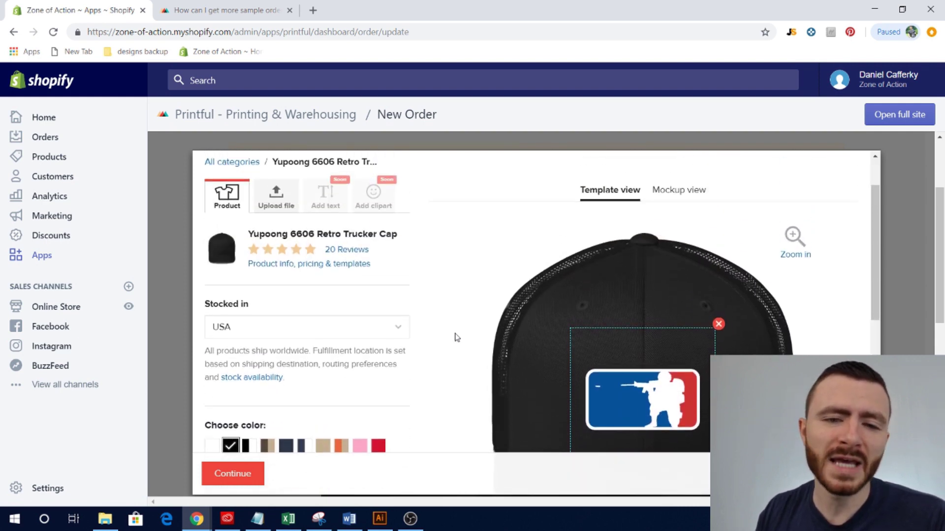
{"action": "scroll", "coordinate": [422, 388], "scroll_direction": "down", "scroll_amount": 1}
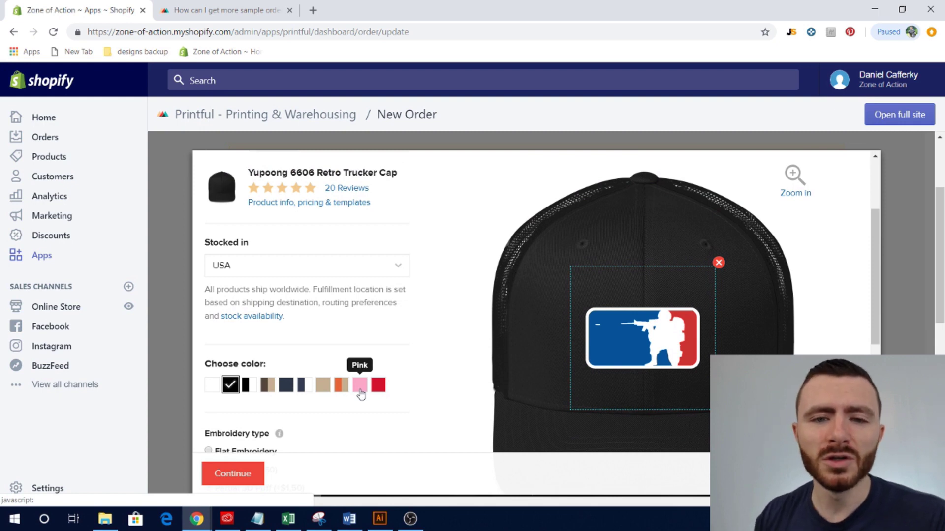
{"action": "scroll", "coordinate": [355, 405], "scroll_direction": "down", "scroll_amount": 1}
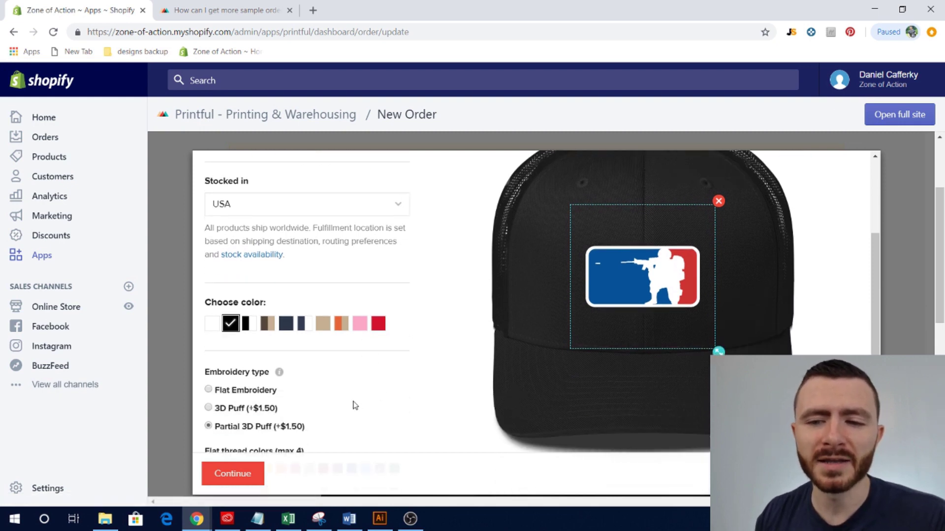
{"action": "scroll", "coordinate": [355, 405], "scroll_direction": "up", "scroll_amount": 2}
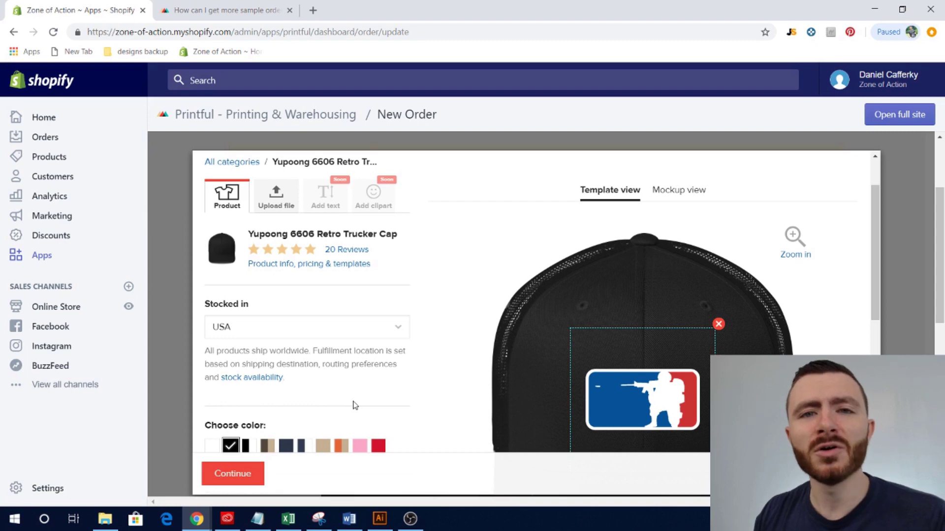
{"action": "scroll", "coordinate": [394, 363], "scroll_direction": "down", "scroll_amount": 1}
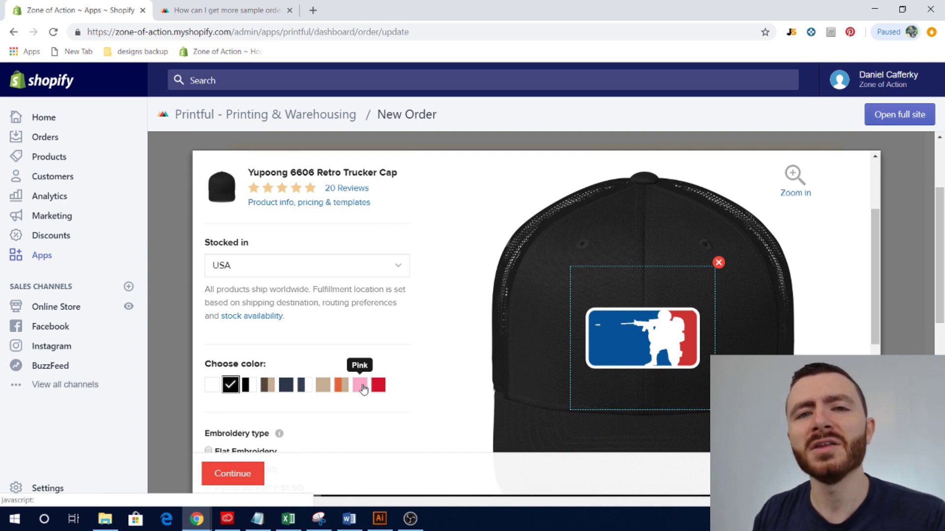
{"action": "scroll", "coordinate": [362, 389], "scroll_direction": "down", "scroll_amount": 2}
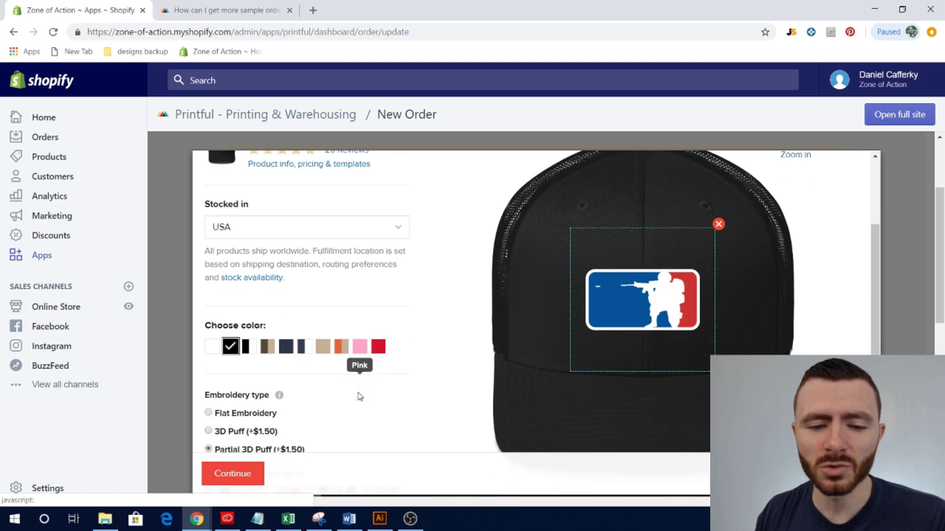
{"action": "left_click", "coordinate": [250, 475]}
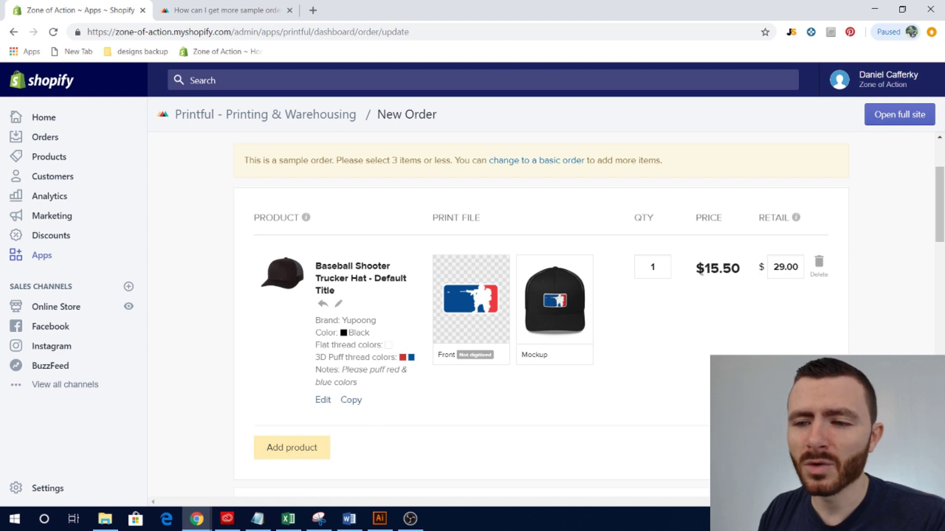
{"action": "left_click_drag", "start_coordinate": [704, 269], "coordinate": [746, 274]}
{"action": "left_click", "coordinate": [720, 309]}
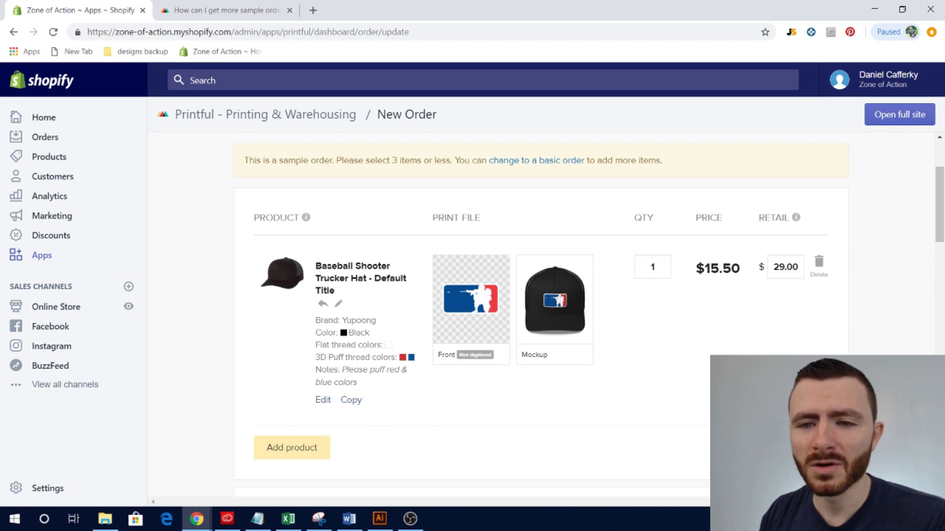
{"action": "scroll", "coordinate": [390, 313], "scroll_direction": "down", "scroll_amount": 3}
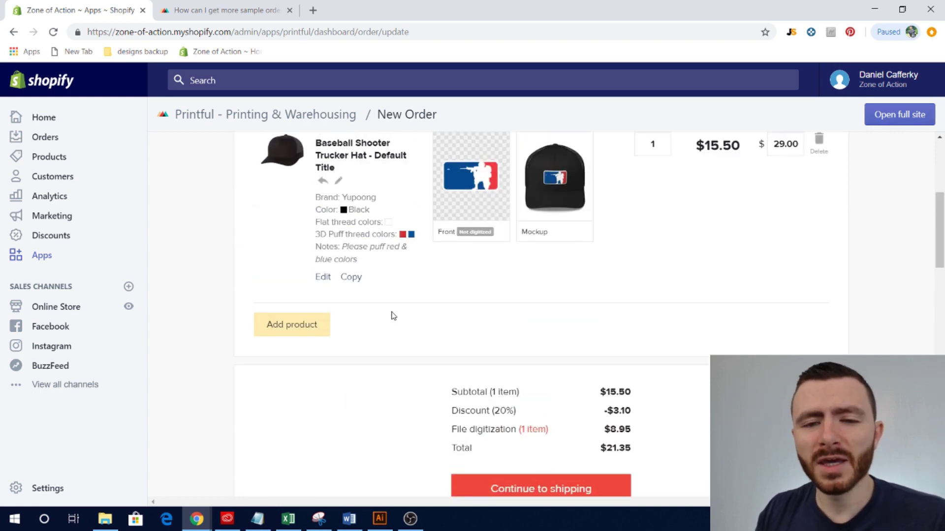
{"action": "scroll", "coordinate": [393, 315], "scroll_direction": "up", "scroll_amount": 1}
{"action": "scroll", "coordinate": [392, 312], "scroll_direction": "down", "scroll_amount": 1}
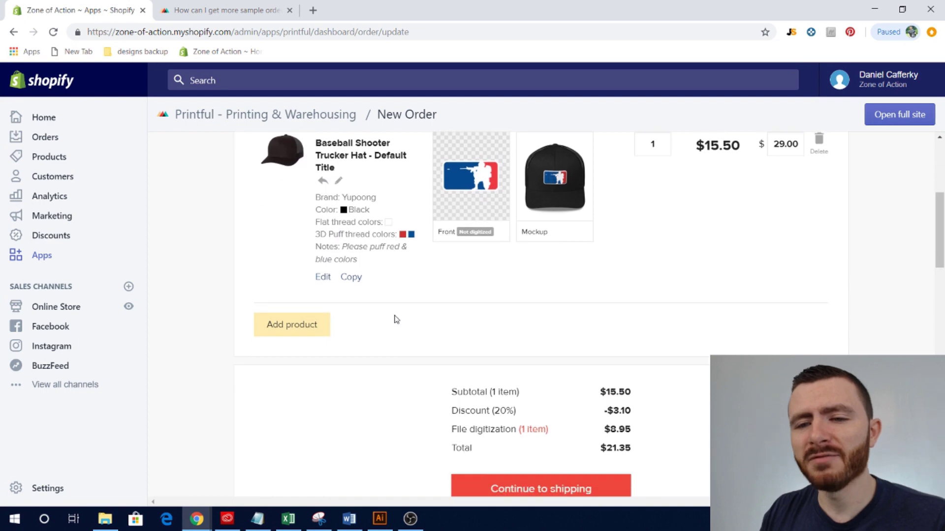
{"action": "scroll", "coordinate": [394, 318], "scroll_direction": "up", "scroll_amount": 1}
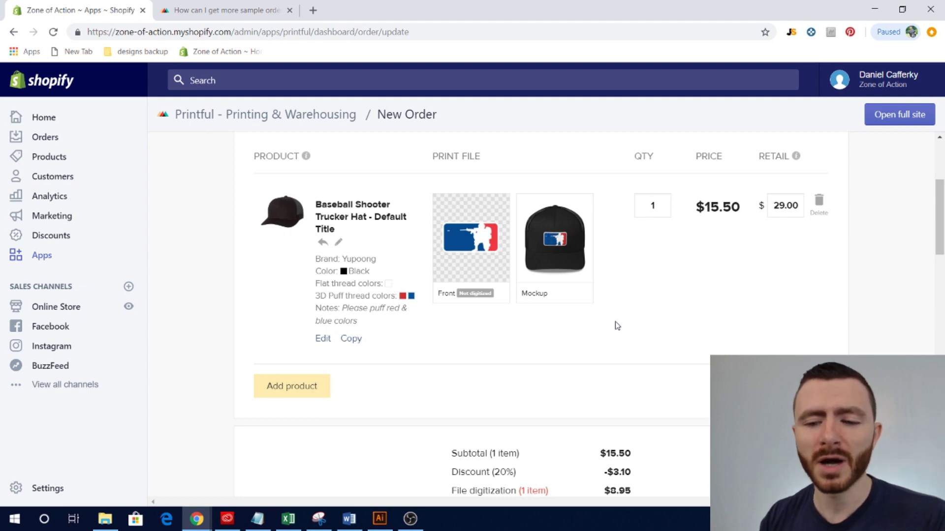
{"action": "scroll", "coordinate": [617, 326], "scroll_direction": "down", "scroll_amount": 3}
{"action": "scroll", "coordinate": [610, 327], "scroll_direction": "up", "scroll_amount": 1}
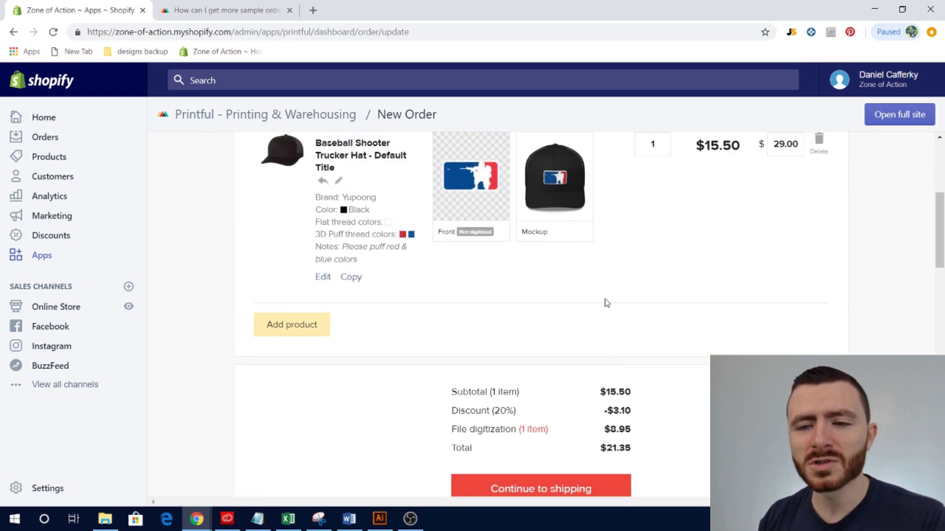
{"action": "scroll", "coordinate": [604, 302], "scroll_direction": "up", "scroll_amount": 1}
{"action": "mouse_move", "coordinate": [581, 234]}
{"action": "scroll", "coordinate": [641, 316], "scroll_direction": "down", "scroll_amount": 2}
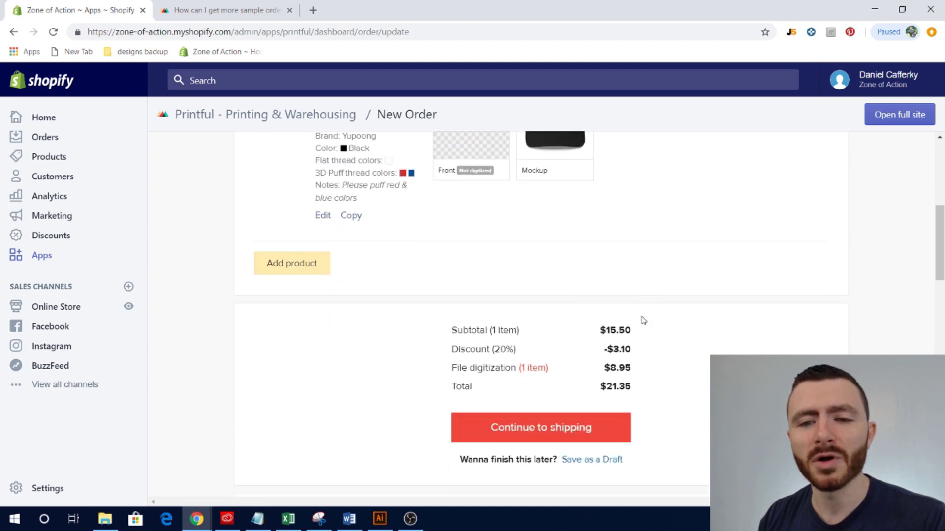
- Highlight the $8.95 File digitization fee in the order summary to point it out
{"action": "scroll", "coordinate": [643, 326], "scroll_direction": "down", "scroll_amount": 1}
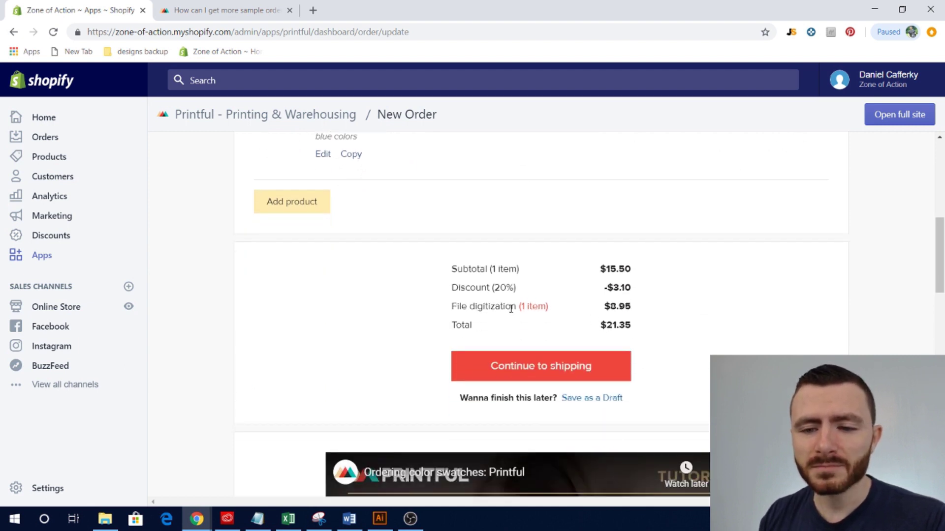
{"action": "left_click_drag", "start_coordinate": [452, 306], "coordinate": [639, 306]}
{"action": "left_click", "coordinate": [639, 306]}
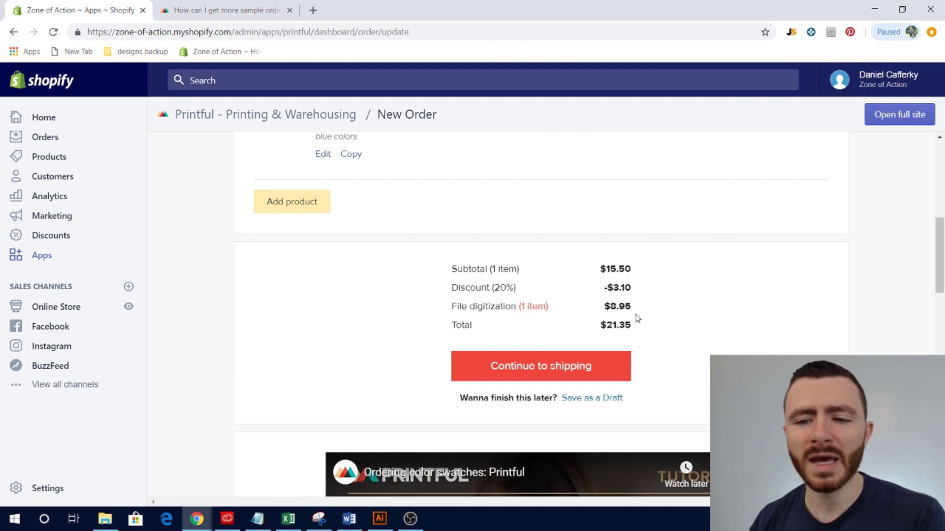
{"action": "left_click_drag", "start_coordinate": [452, 306], "coordinate": [507, 305]}
{"action": "left_click", "coordinate": [520, 304]}
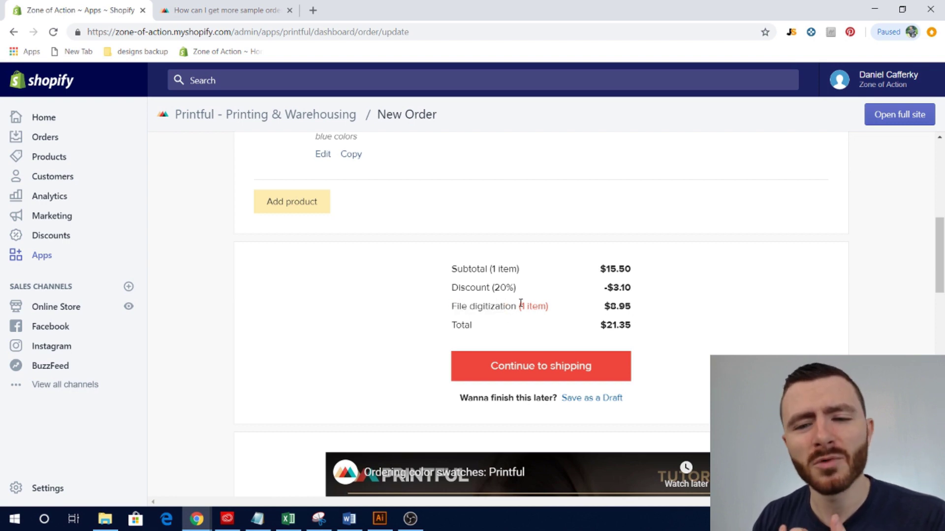